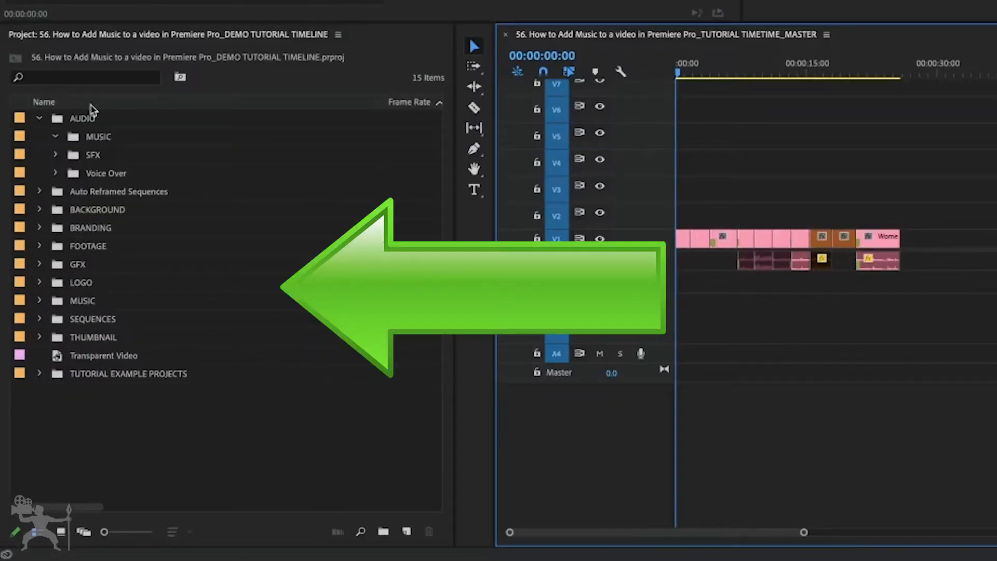
# - Import The_Morning_After.mp3 from the drive's __MUSIC folder into the project
pyautogui.doubleClick(281, 427)
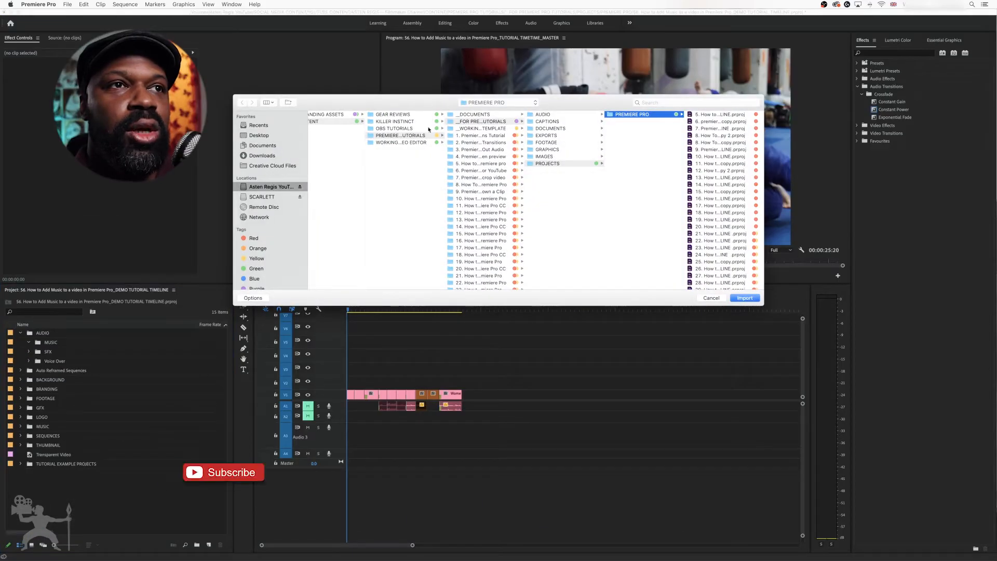
pyautogui.moveTo(342, 105); pyautogui.dragTo(301, 112)
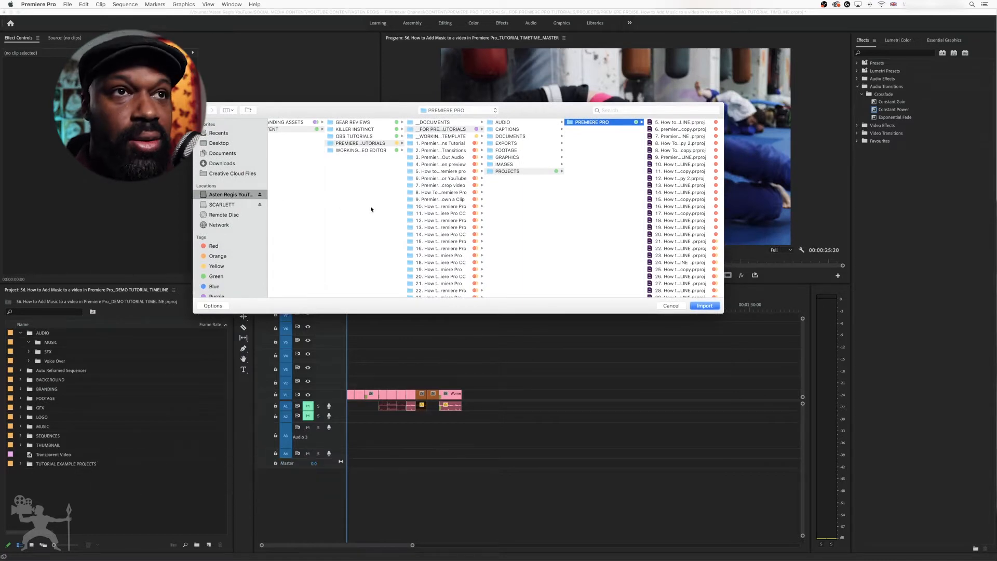
pyautogui.click(314, 205)
pyautogui.click(309, 222)
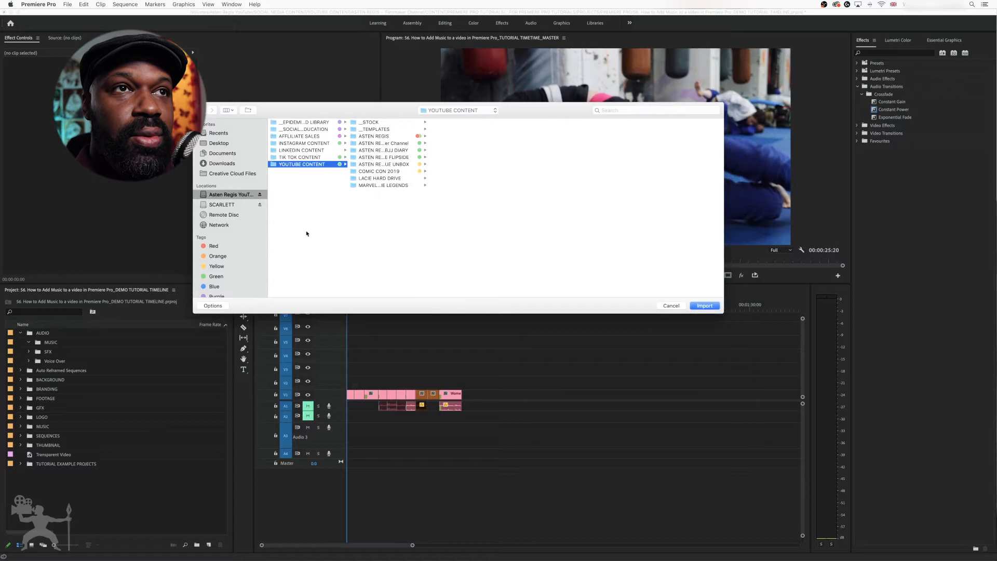
pyautogui.click(306, 242)
pyautogui.scroll(3, 313, 138)
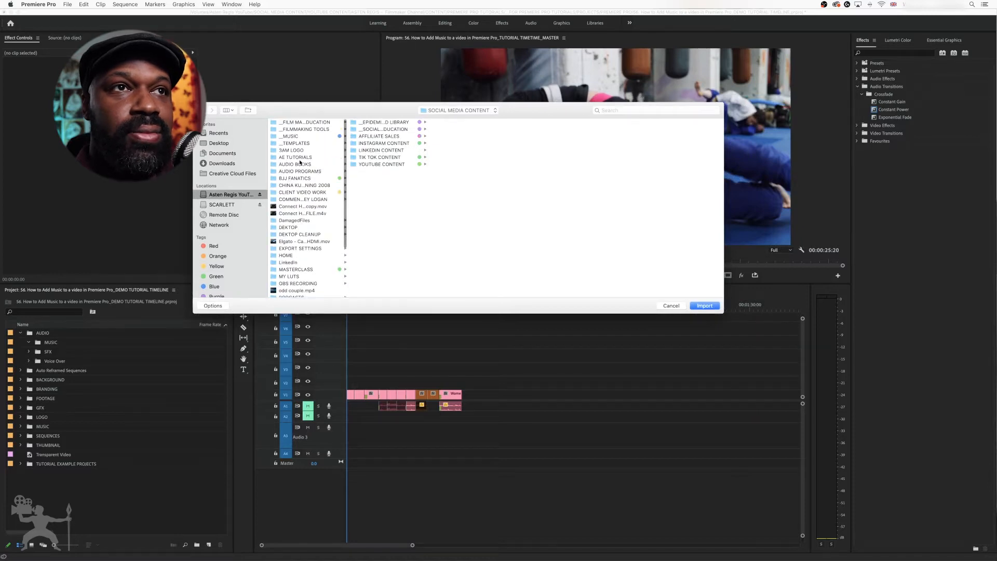
pyautogui.click(314, 135)
pyautogui.click(395, 123)
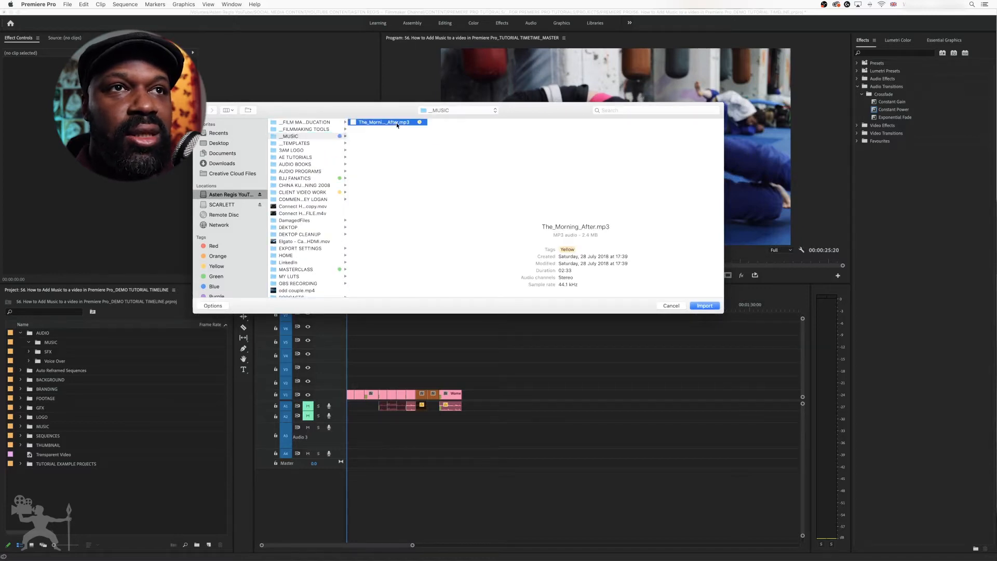
pyautogui.click(711, 307)
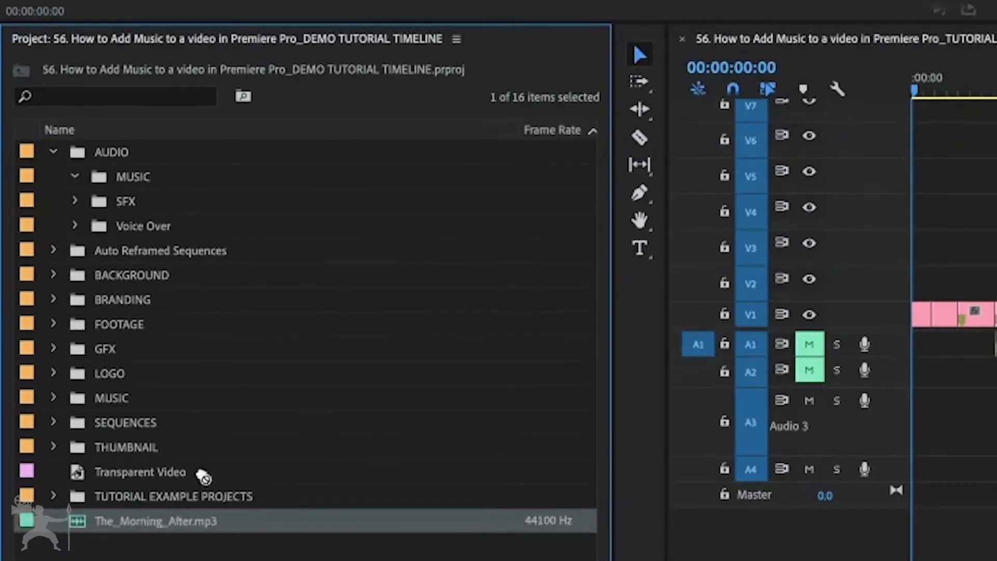
# - File The_Morning_After.mp3 in the MUSIC bin under AUDIO and place it on track A2 at the start of the sequence
pyautogui.moveTo(202, 476); pyautogui.dragTo(136, 179)
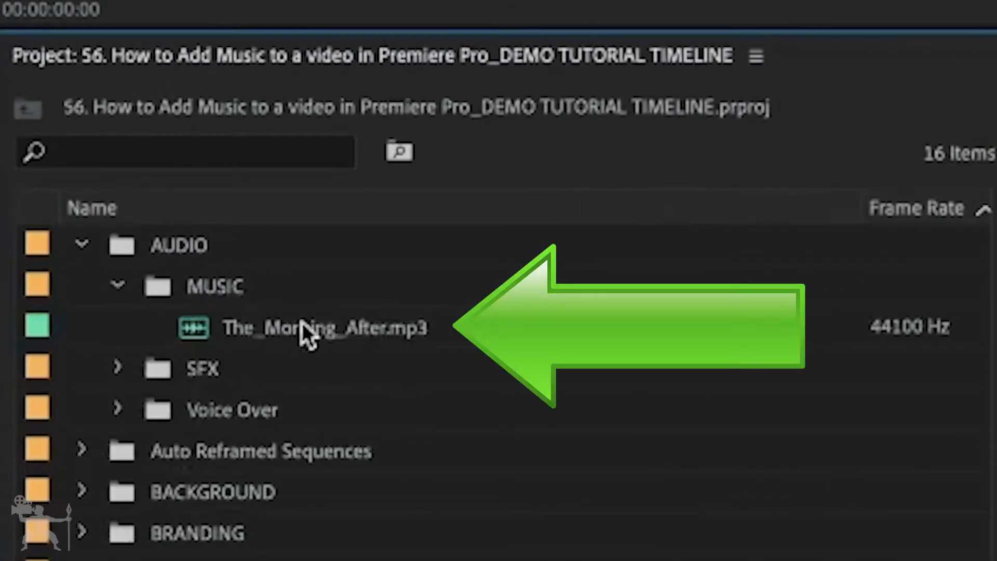
pyautogui.moveTo(215, 329)
pyautogui.mouseDown()
pyautogui.moveTo(188, 320)
pyautogui.moveTo(208, 329)
pyautogui.mouseUp()
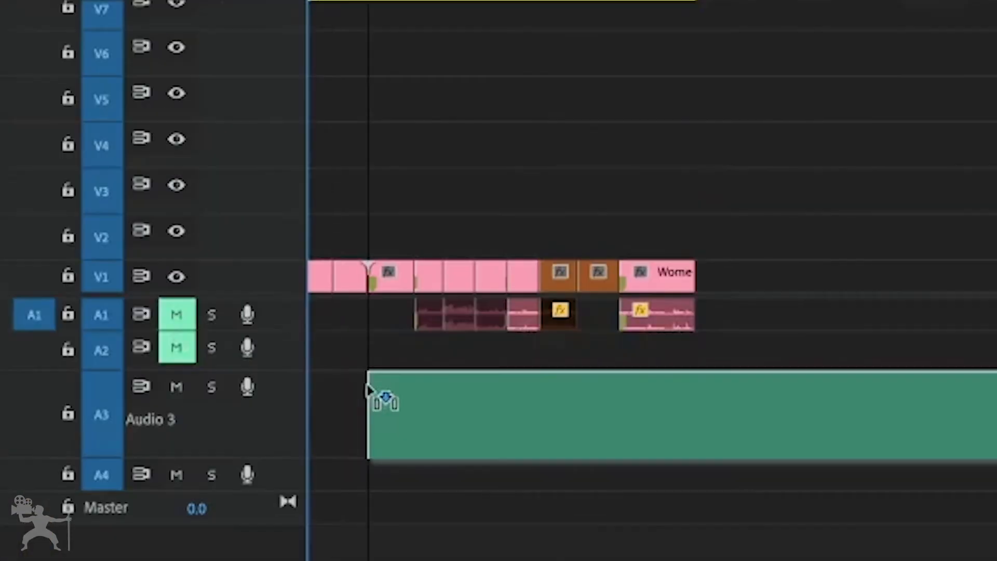
pyautogui.moveTo(369, 387)
pyautogui.mouseDown()
pyautogui.moveTo(308, 355)
pyautogui.moveTo(296, 359)
pyautogui.mouseUp()
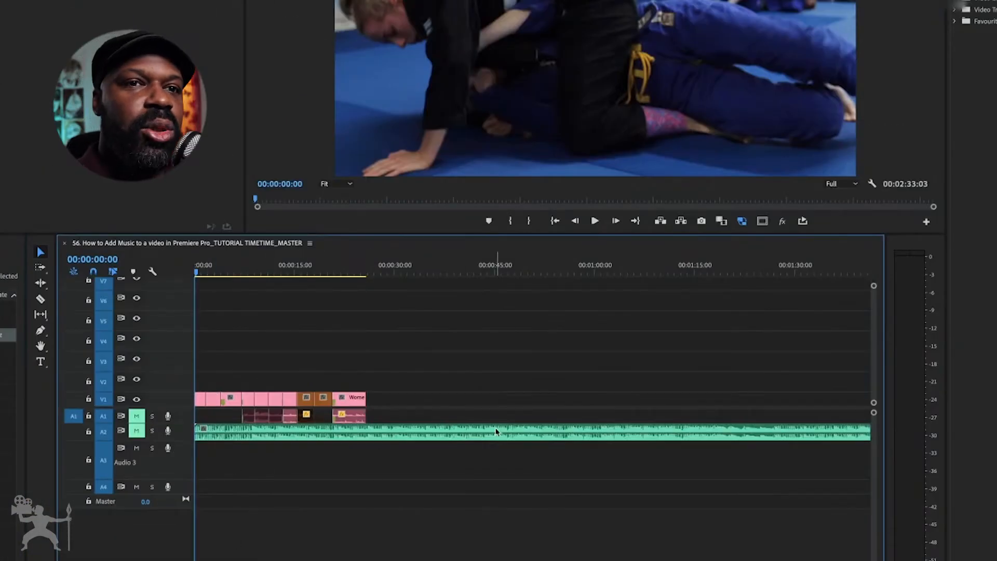
# - Cut the music clip on A2 where the video ends and delete the excess music after the cut
pyautogui.click(41, 300)
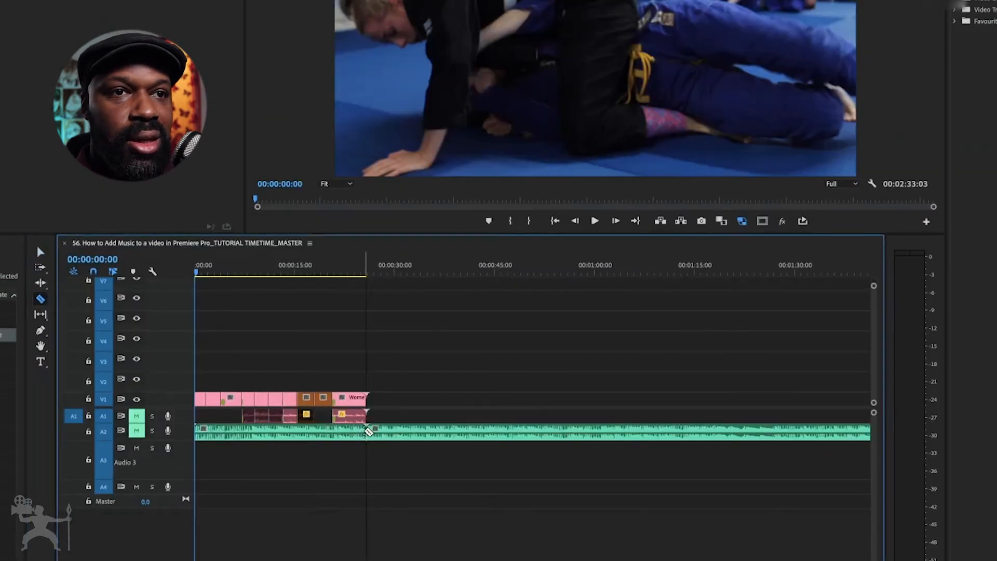
pyautogui.click(366, 431)
pyautogui.press('v')
pyautogui.click(387, 435)
pyautogui.press('Delete')
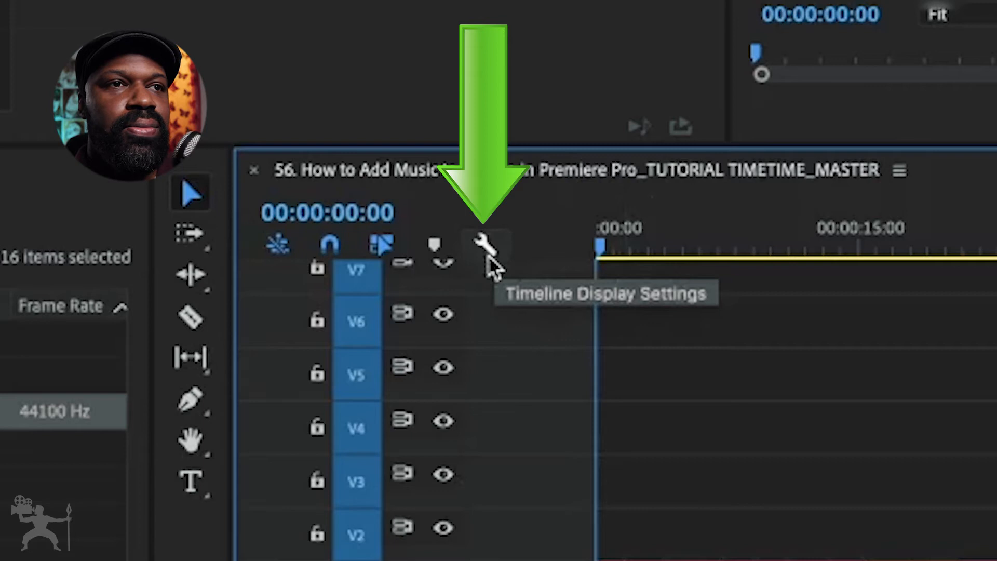
# - Expand all tracks in the timeline and stretch the time scale to show the clips in more detail
pyautogui.click(486, 252)
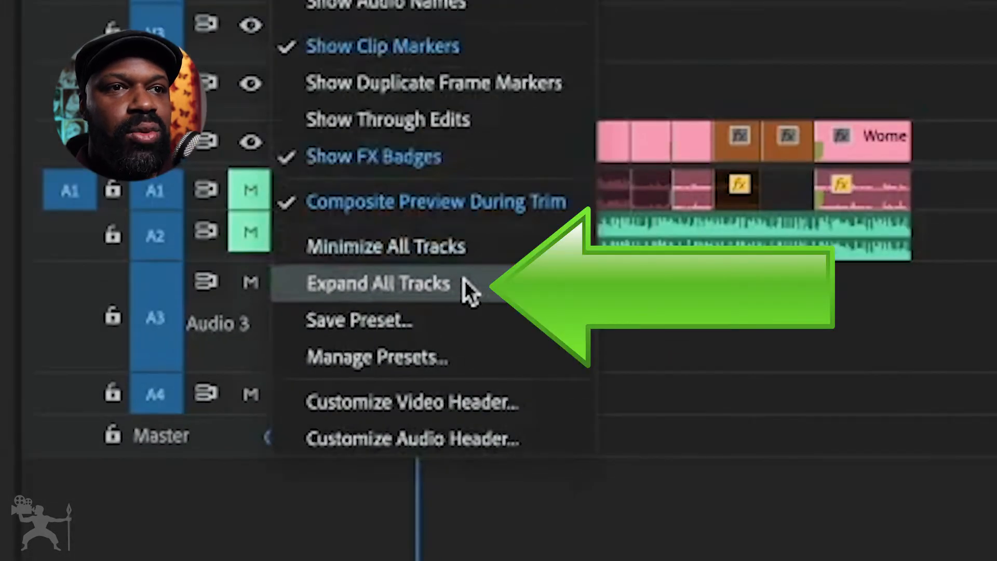
pyautogui.click(464, 280)
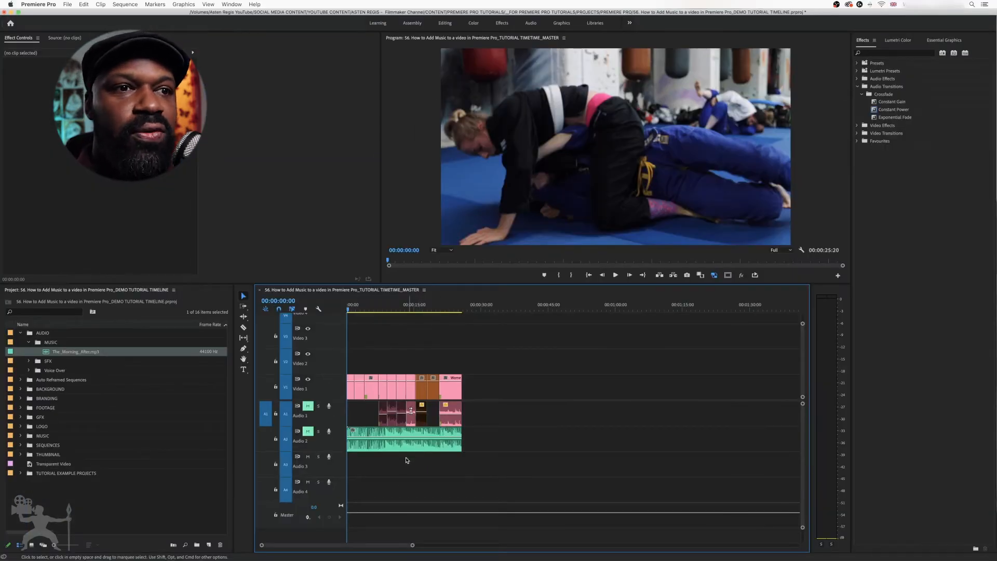
pyautogui.moveTo(412, 546)
pyautogui.mouseDown()
pyautogui.moveTo(445, 544)
pyautogui.moveTo(311, 545)
pyautogui.moveTo(417, 540)
pyautogui.mouseUp()
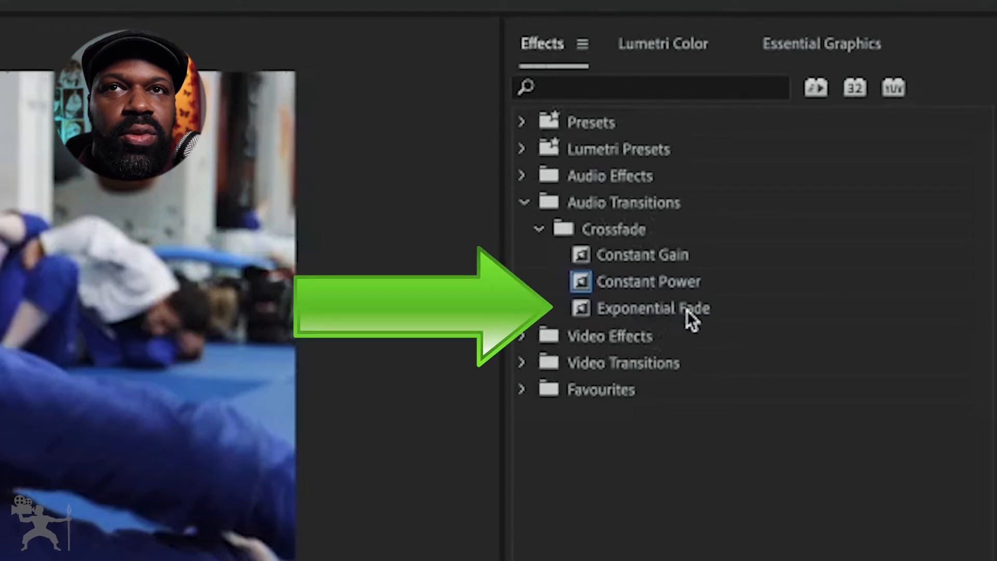
# - Apply the Exponential Fade audio transition to the end and the start of the music clip on Audio 2
pyautogui.click(687, 310)
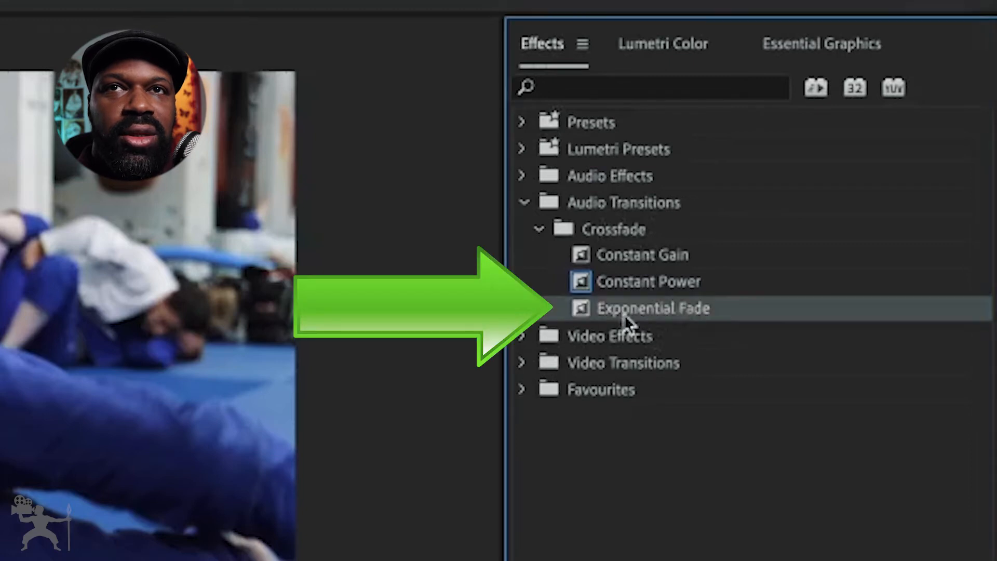
pyautogui.moveTo(567, 312); pyautogui.dragTo(652, 353)
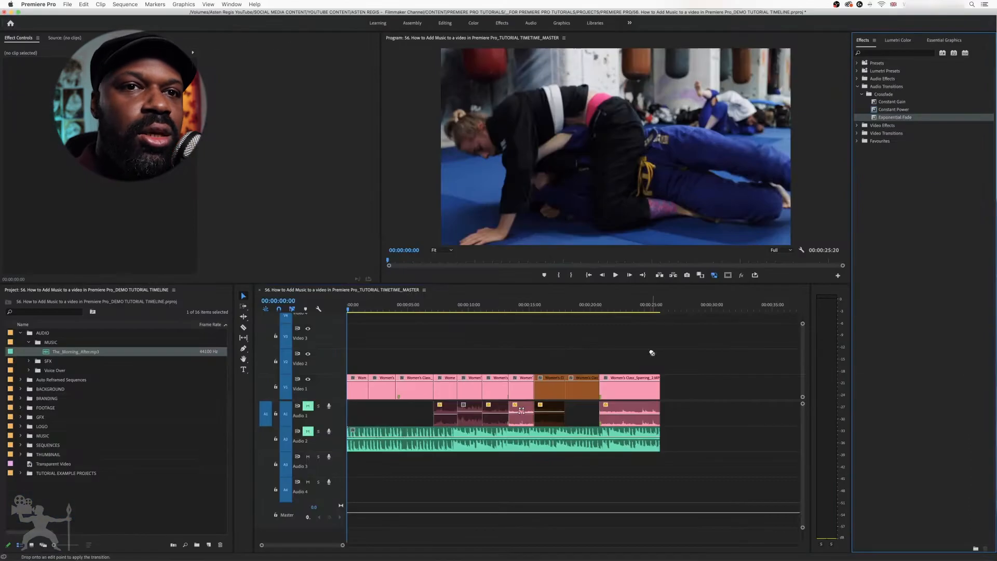
pyautogui.moveTo(635, 440); pyautogui.dragTo(657, 441)
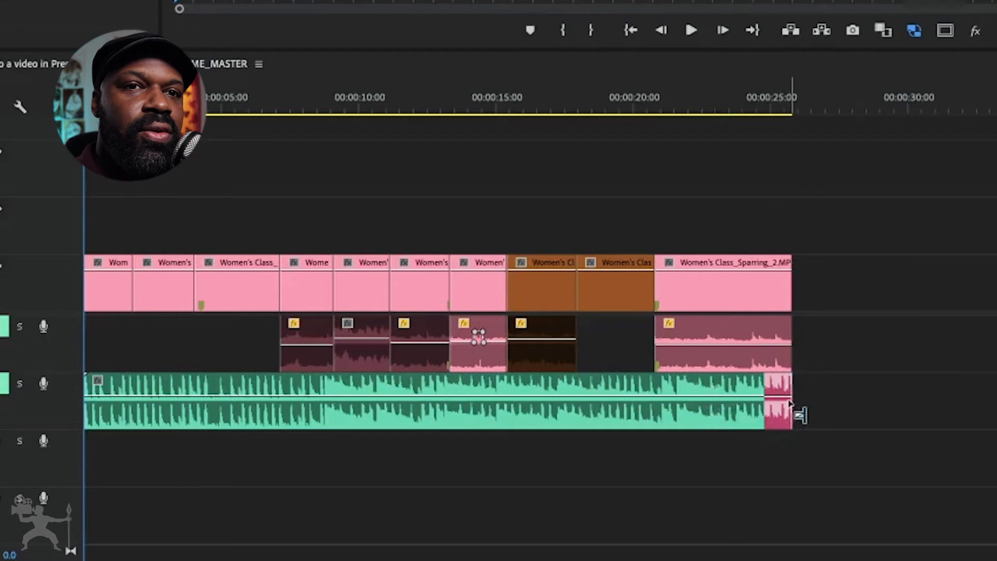
pyautogui.moveTo(789, 402); pyautogui.dragTo(786, 403)
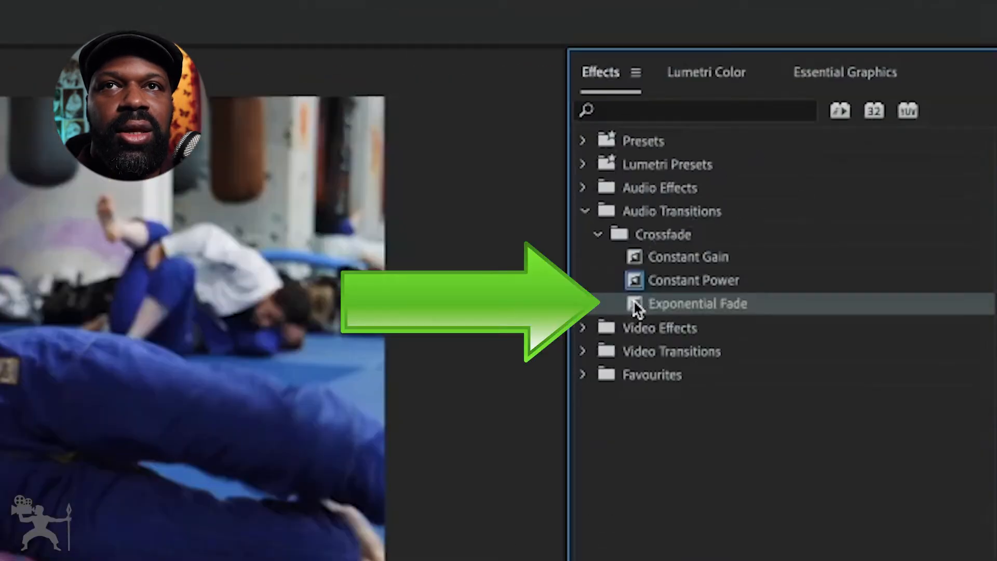
pyautogui.moveTo(634, 302); pyautogui.dragTo(440, 257)
pyautogui.moveTo(358, 325)
pyautogui.mouseDown()
pyautogui.moveTo(339, 334)
pyautogui.moveTo(341, 318)
pyautogui.mouseUp()
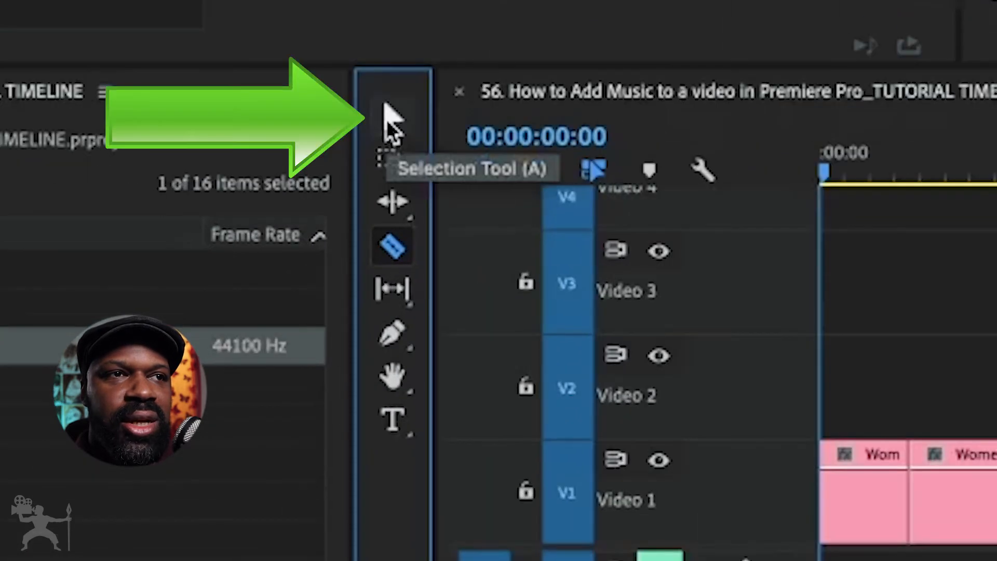
# - Lower the music clip's volume to -7.2 dB and play the sequence from the start with Audio 2 unmuted
pyautogui.click(390, 117)
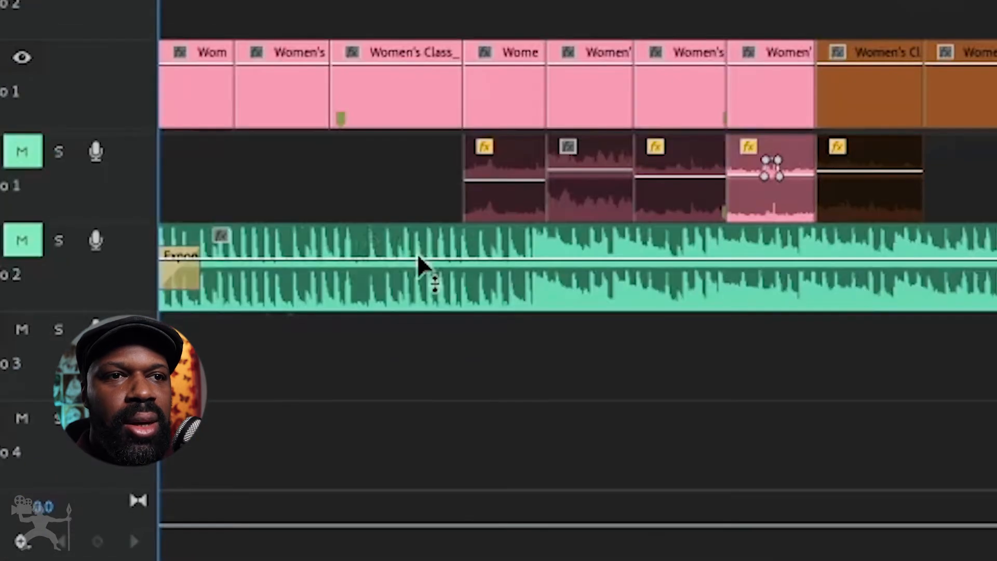
pyautogui.moveTo(420, 257)
pyautogui.mouseDown()
pyautogui.moveTo(420, 289)
pyautogui.moveTo(421, 254)
pyautogui.moveTo(421, 283)
pyautogui.moveTo(420, 260)
pyautogui.moveTo(421, 270)
pyautogui.mouseUp()
pyautogui.moveTo(353, 309); pyautogui.dragTo(345, 308)
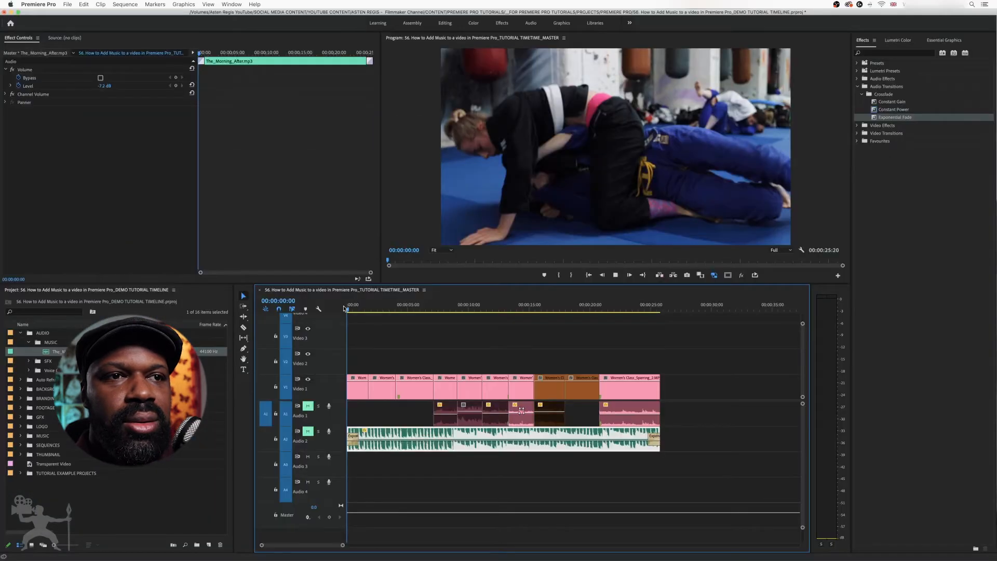
pyautogui.press('space')
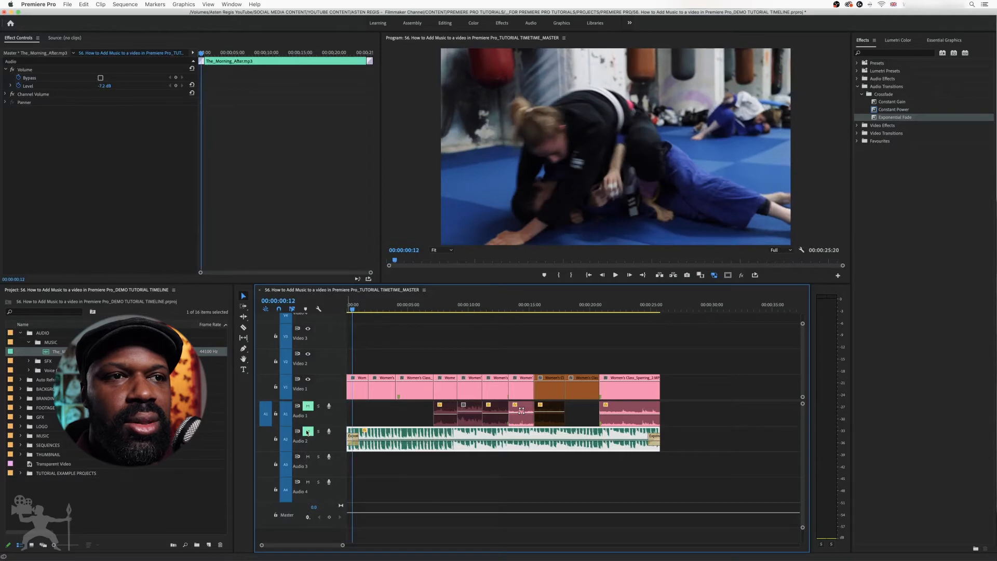
pyautogui.moveTo(354, 312); pyautogui.dragTo(345, 312)
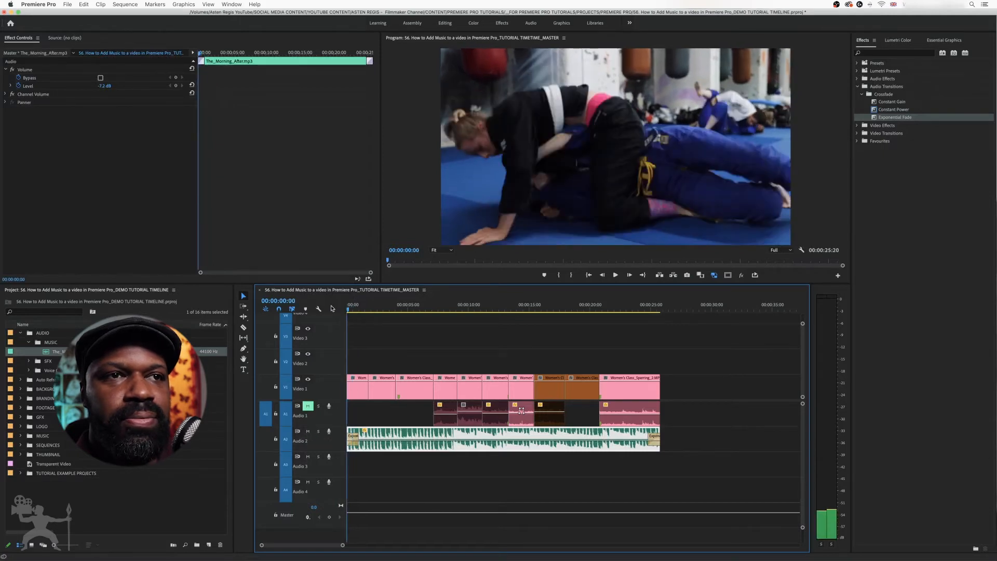
pyautogui.press('space')
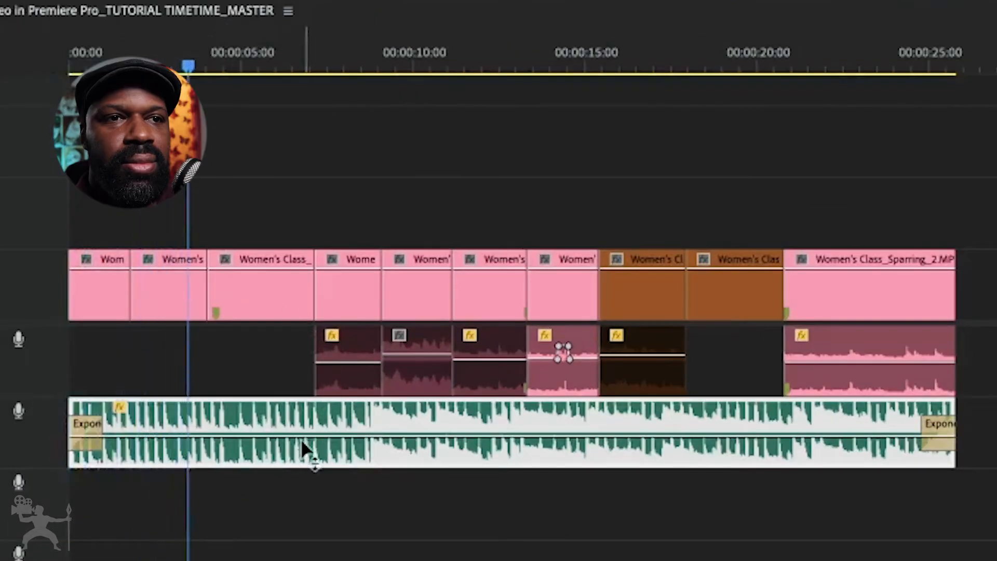
# - Lower the music clip's volume line further and move the playhead back to 00:00:05:13
pyautogui.moveTo(305, 437); pyautogui.dragTo(302, 448)
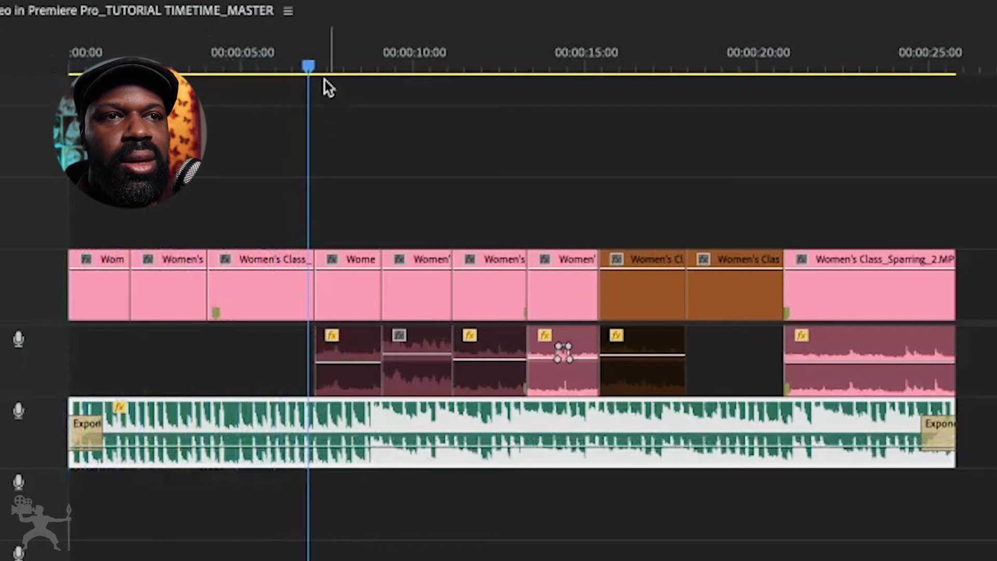
pyautogui.moveTo(306, 62); pyautogui.dragTo(260, 61)
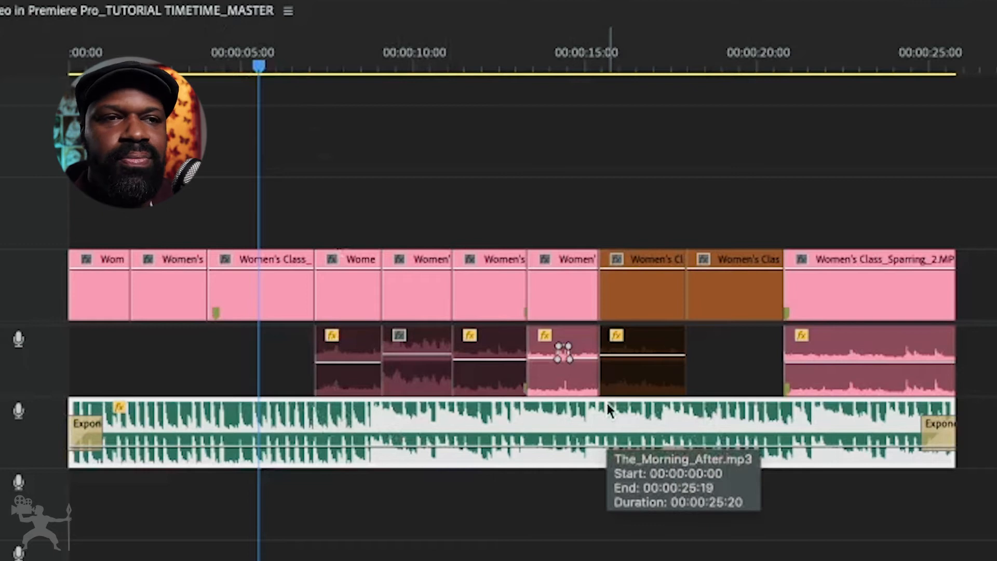
# - Adjust the music clip's audio gain by -2 dB
pyautogui.rightClick(294, 427)
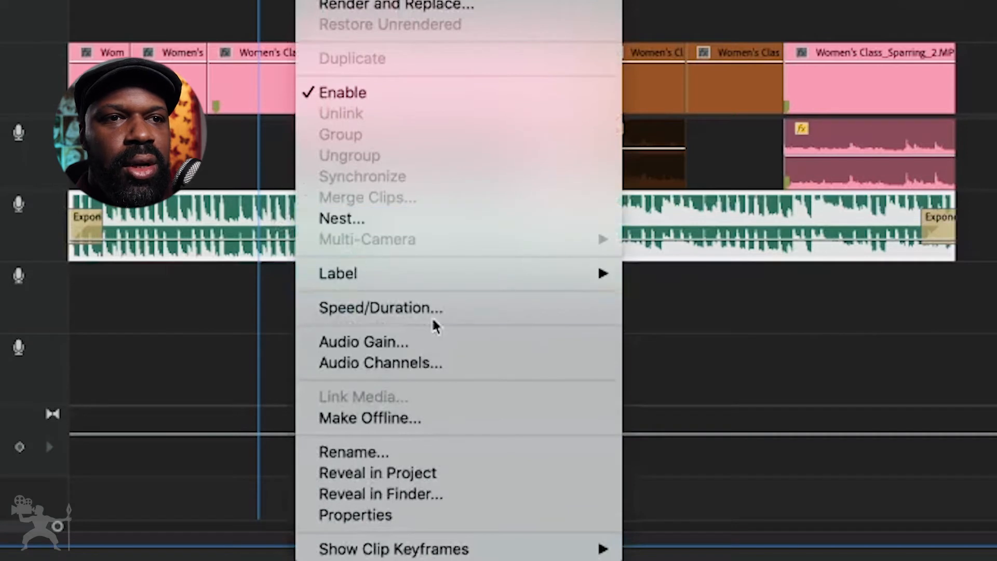
pyautogui.click(463, 338)
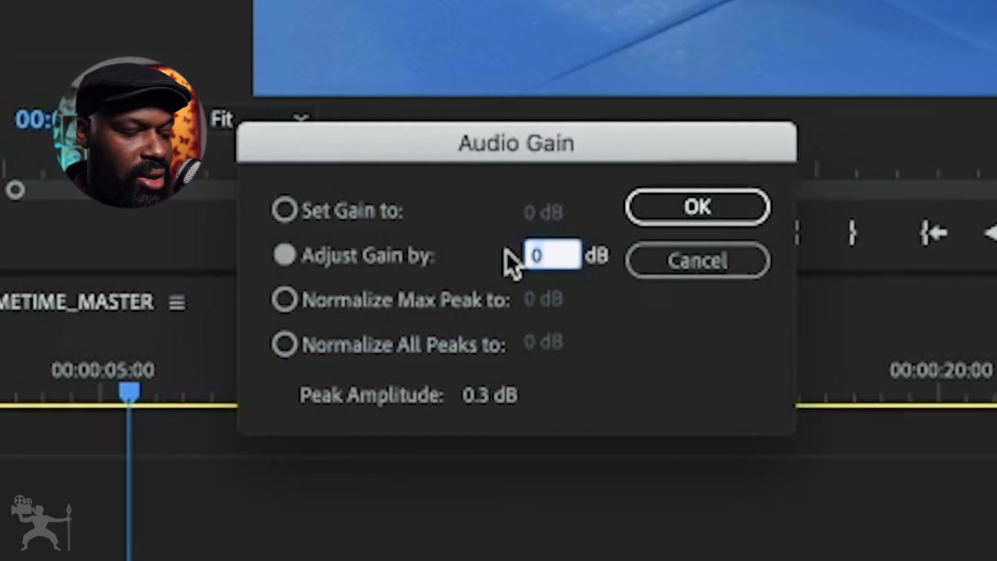
pyautogui.write('-2')
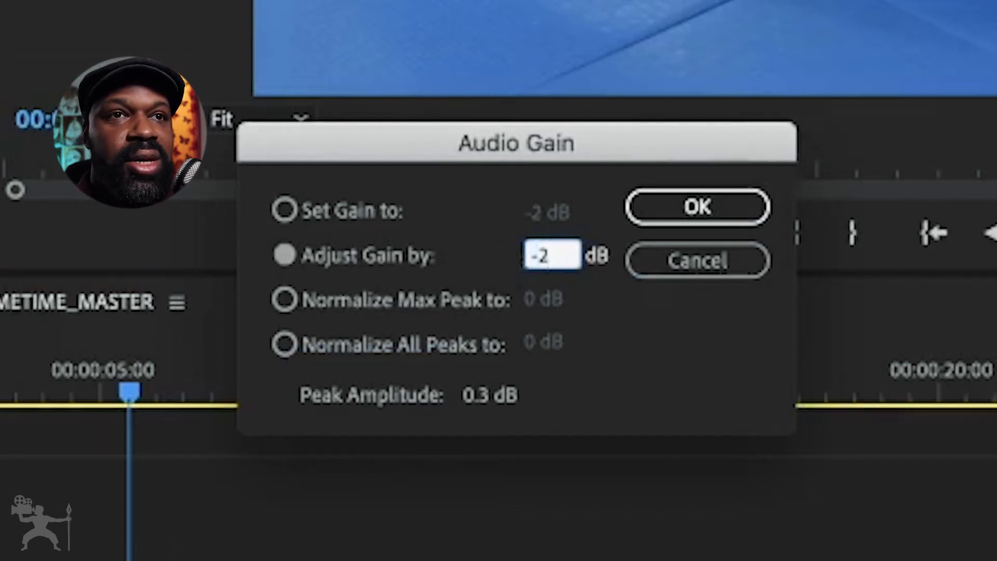
pyautogui.click(703, 207)
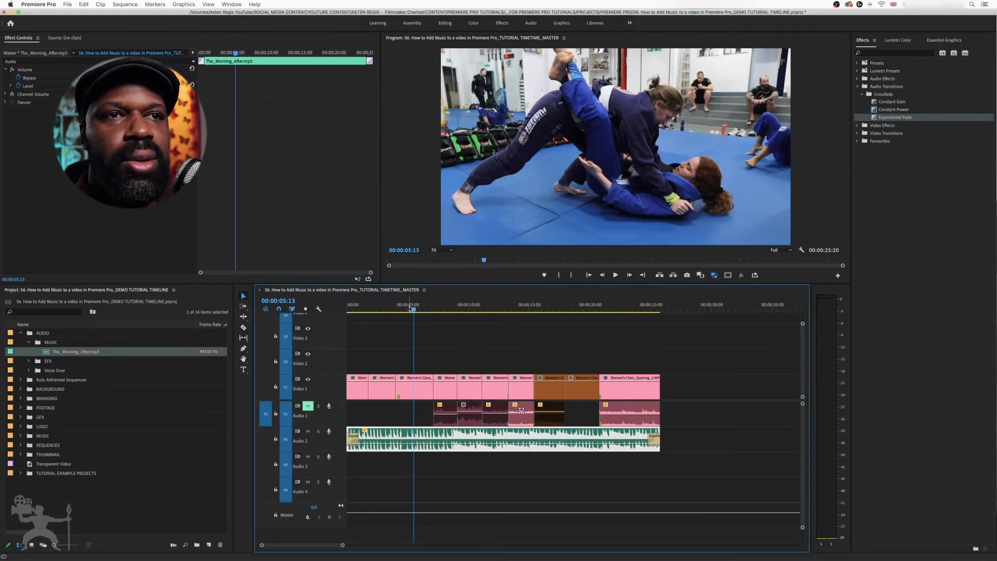
# - Map the music clip's right channel to the left media source channel and play back the result
pyautogui.rightClick(425, 438)
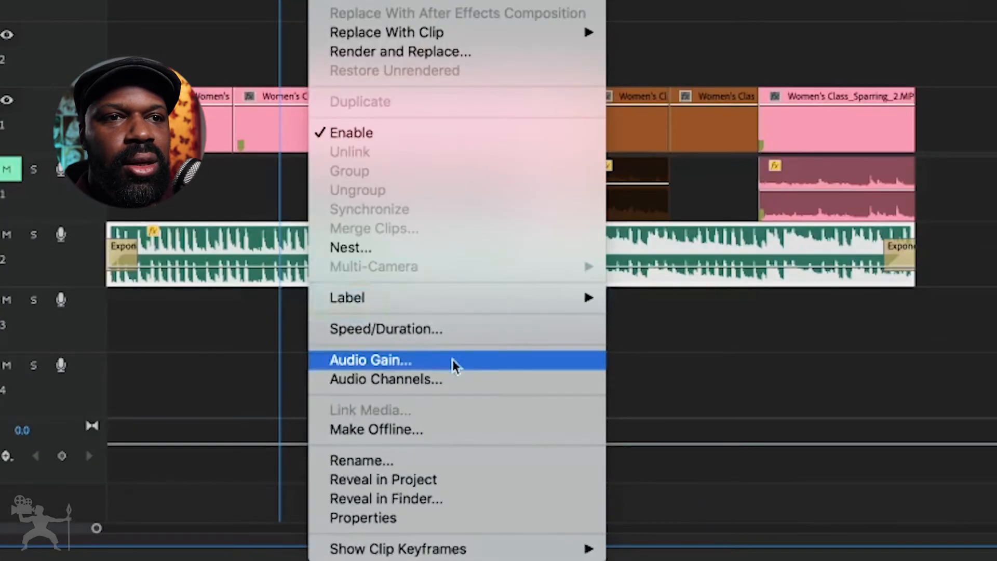
pyautogui.click(476, 379)
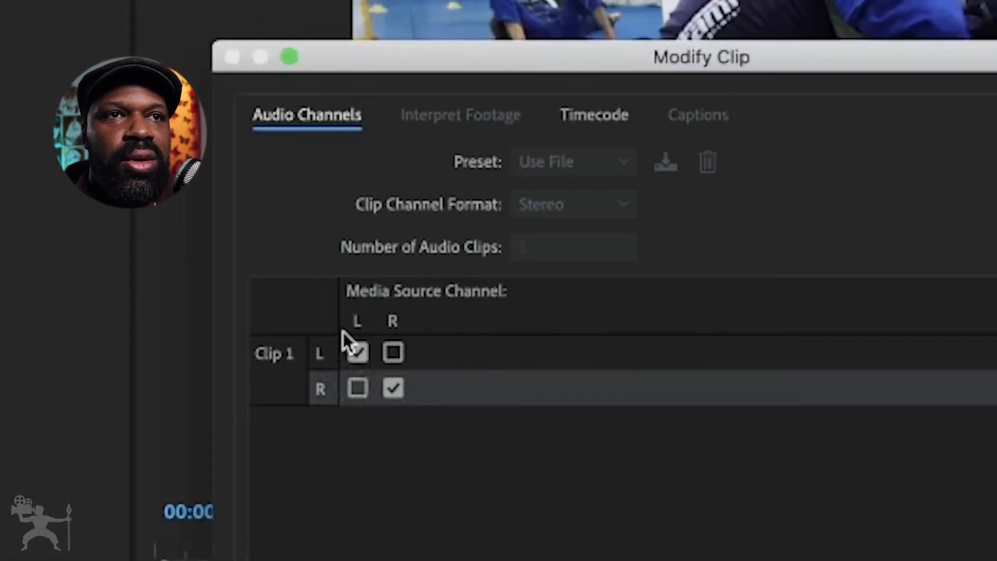
pyautogui.click(369, 387)
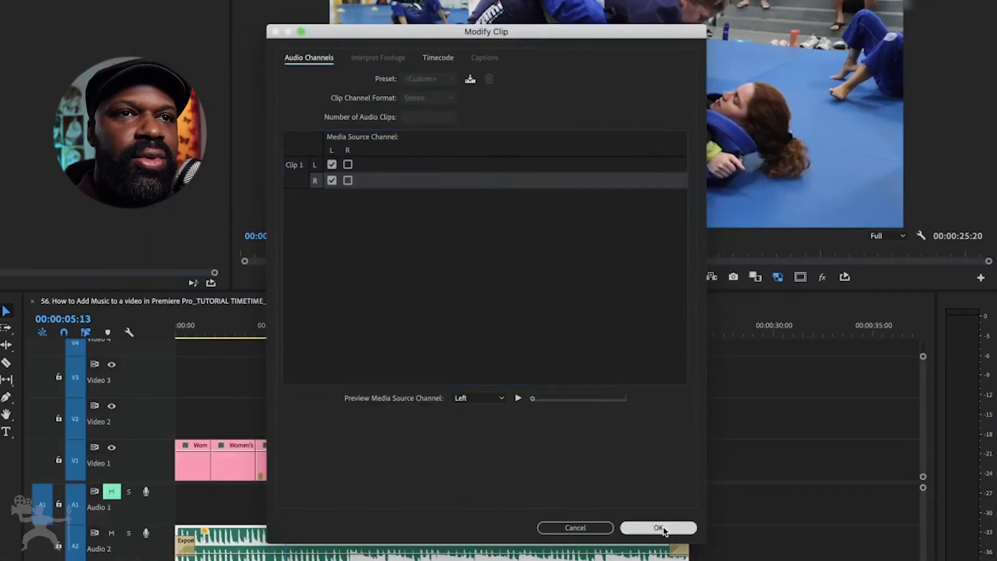
pyautogui.click(652, 529)
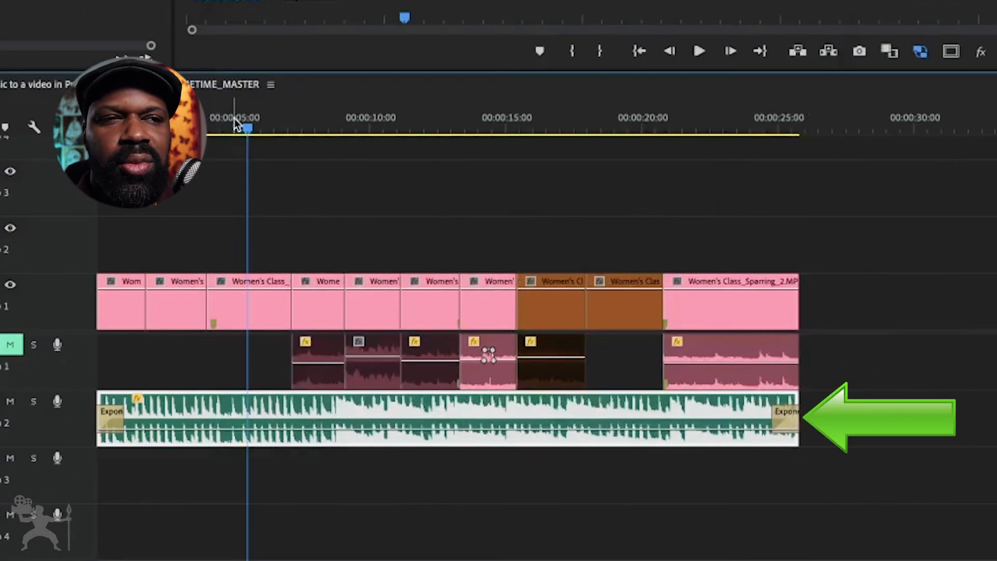
pyautogui.press('space')
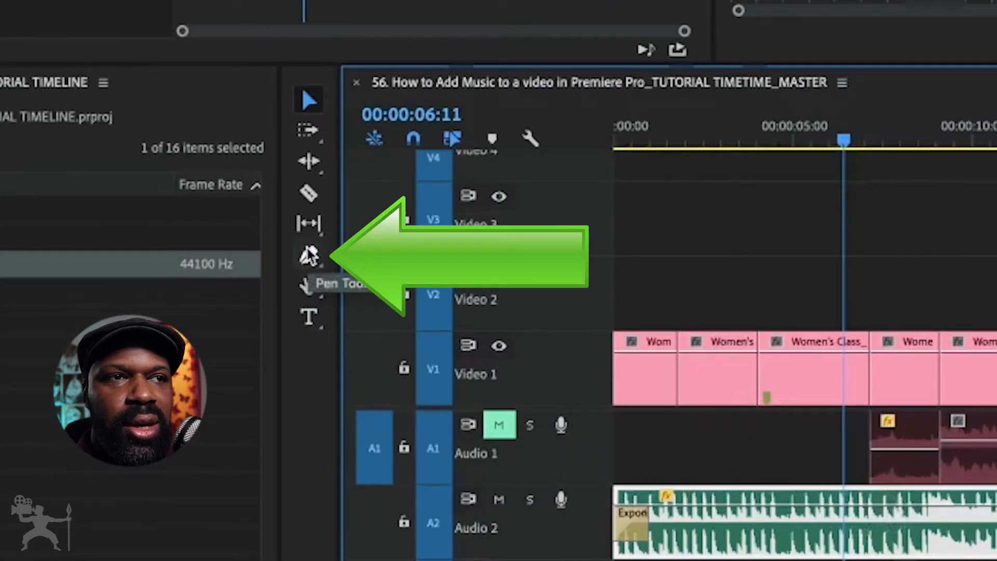
# - Add two volume keyframes to the music clip with the Pen tool, one at 00:00:06:11 and one shortly after it
pyautogui.click(243, 348)
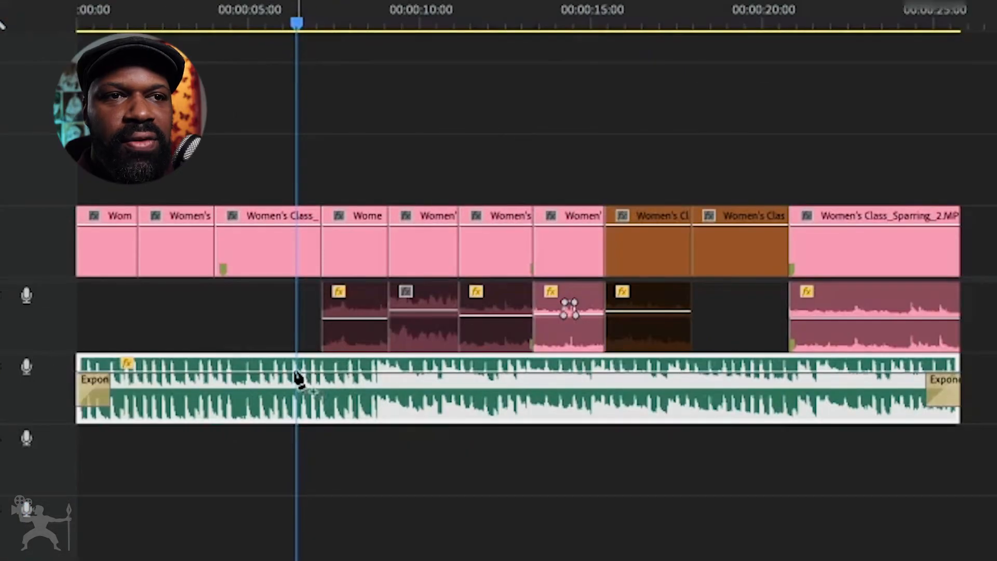
pyautogui.click(296, 373)
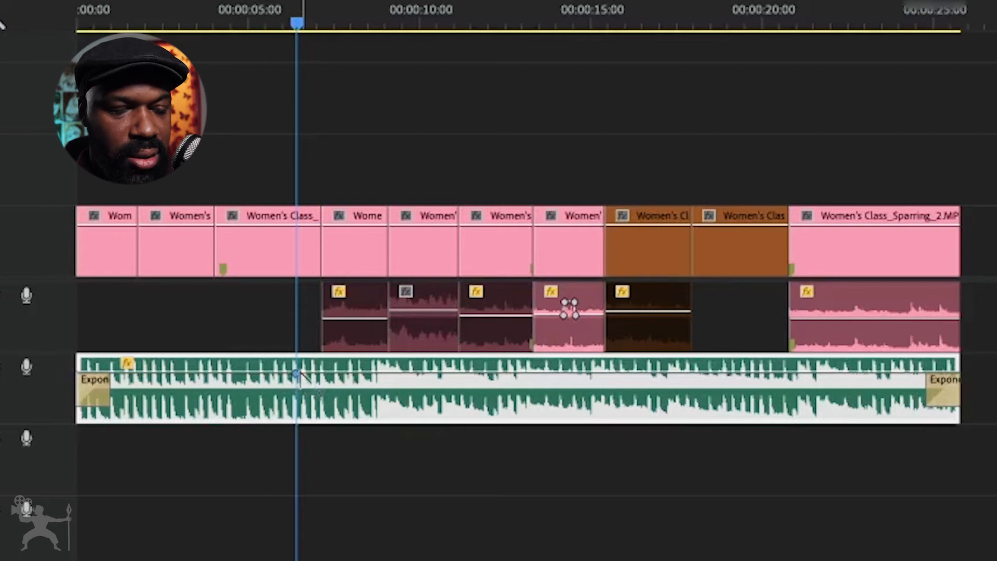
pyautogui.press('=')
pyautogui.press('=')
pyautogui.press('-')
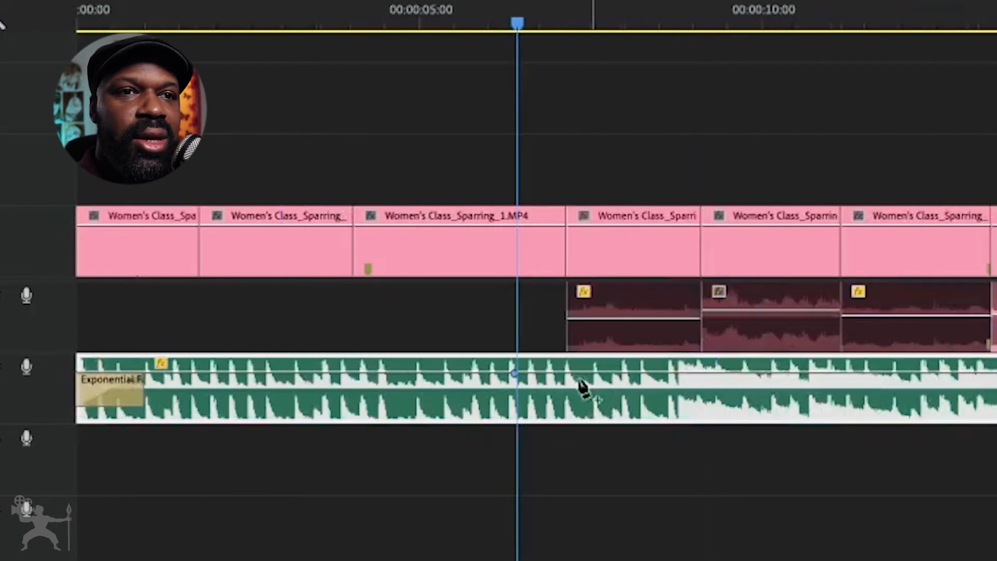
pyautogui.click(556, 373)
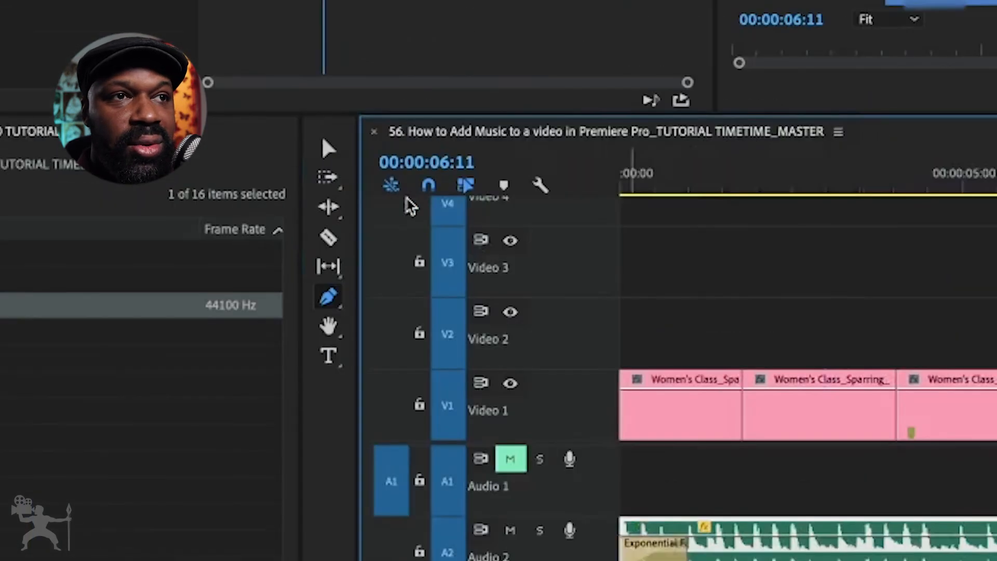
# - Lower the music clip's volume line after the second keyframe and play back the fade-down from before the keyframes
pyautogui.click(329, 149)
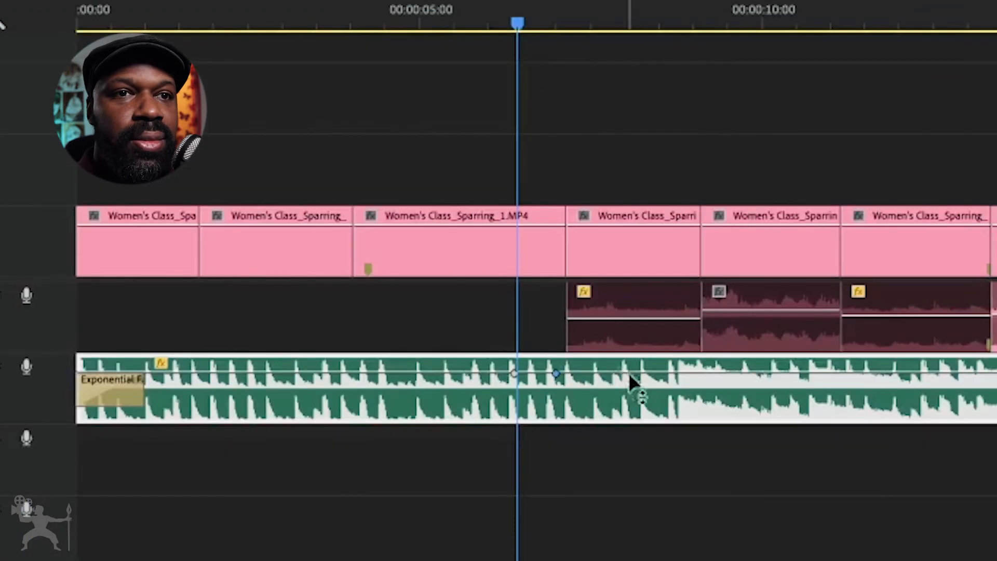
pyautogui.moveTo(645, 373); pyautogui.dragTo(645, 381)
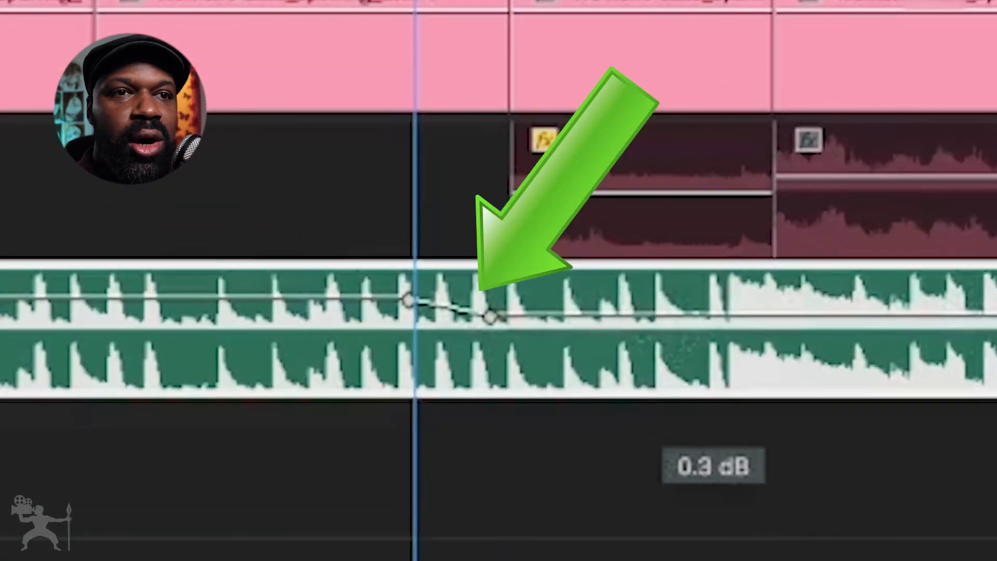
pyautogui.moveTo(664, 315); pyautogui.dragTo(664, 328)
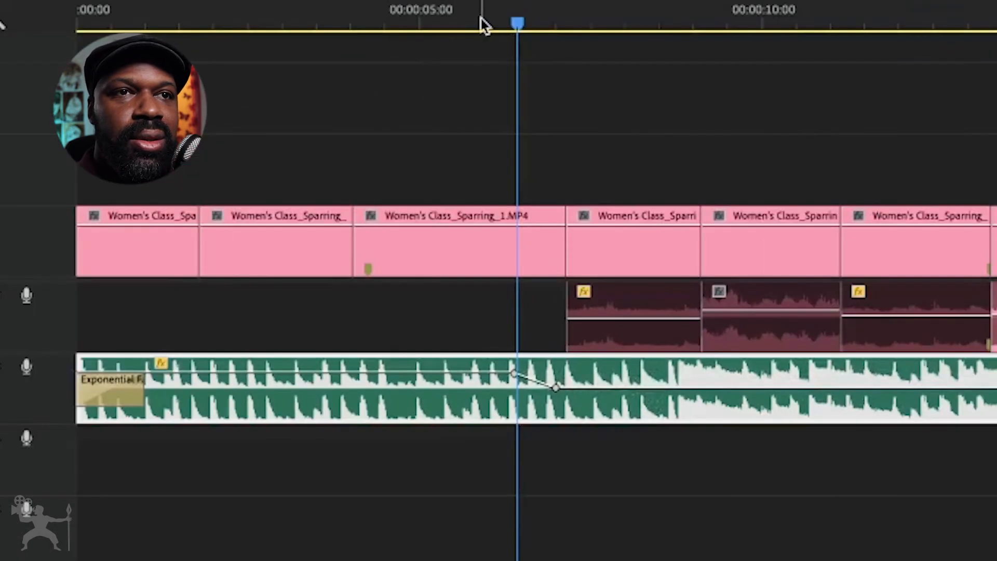
pyautogui.moveTo(481, 20); pyautogui.dragTo(450, 14)
pyautogui.press('space')
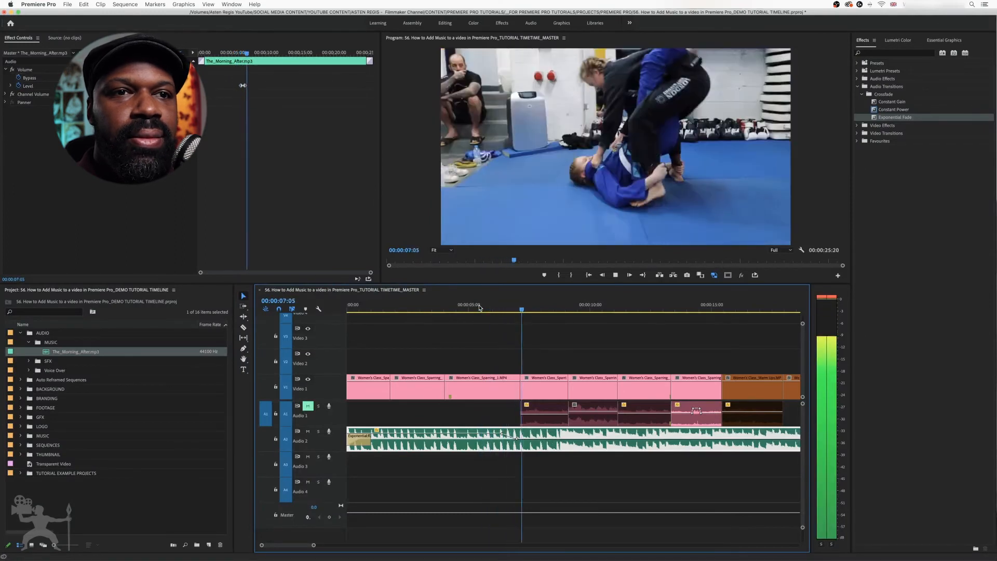
pyautogui.press('space')
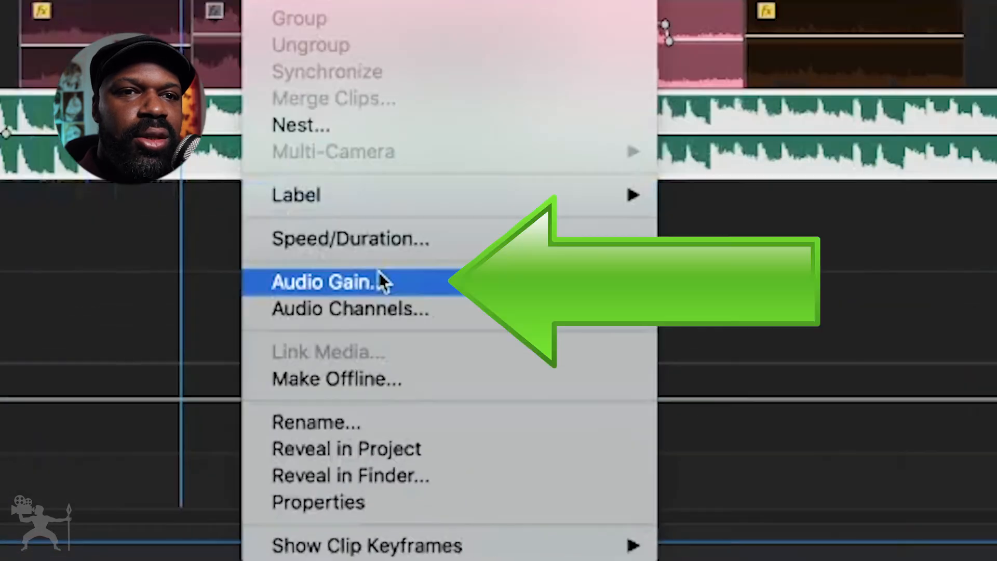
# - Adjust the music clip's audio gain by -10 dB and play the sequence across the volume keyframes
pyautogui.click(379, 281)
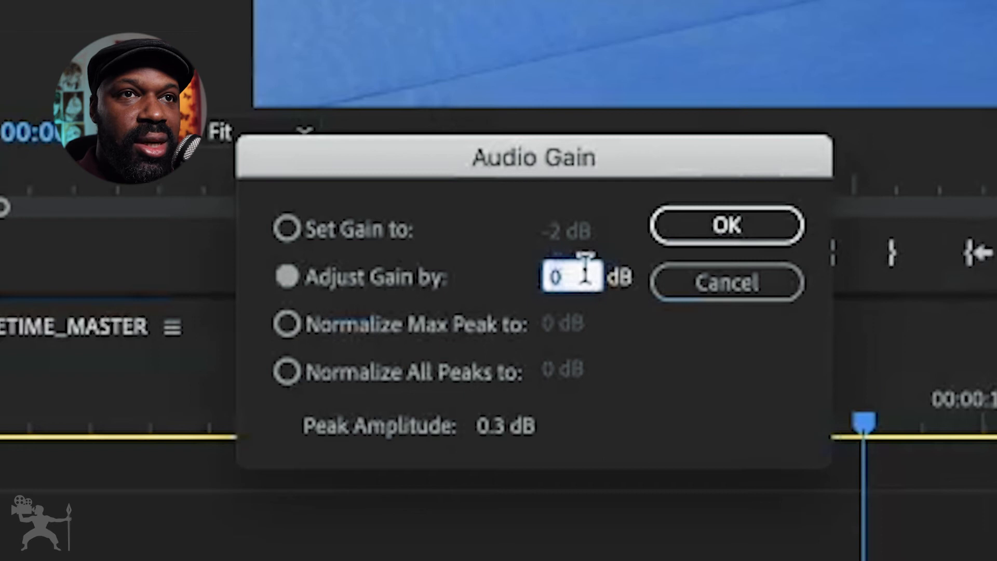
pyautogui.write('-10')
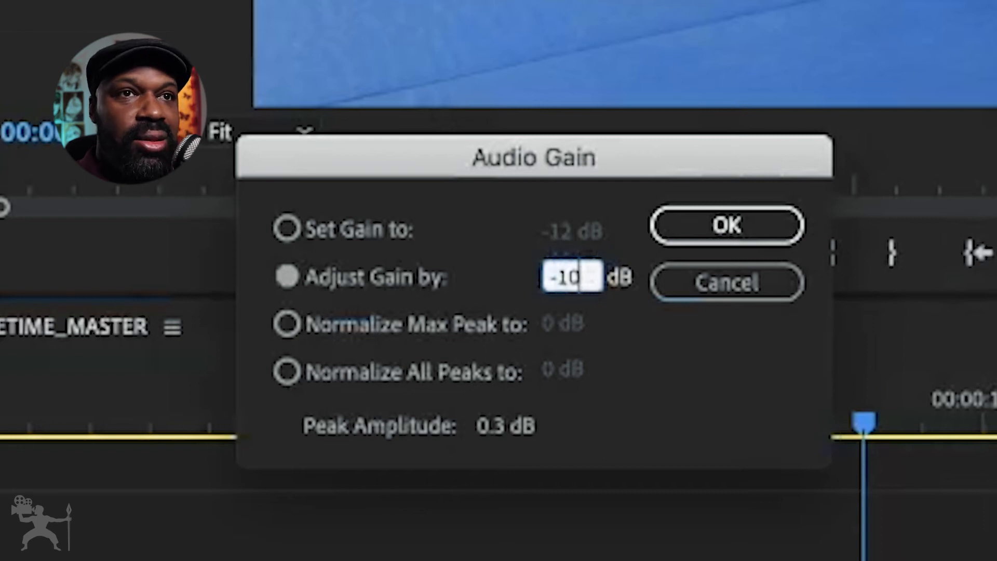
pyautogui.click(742, 228)
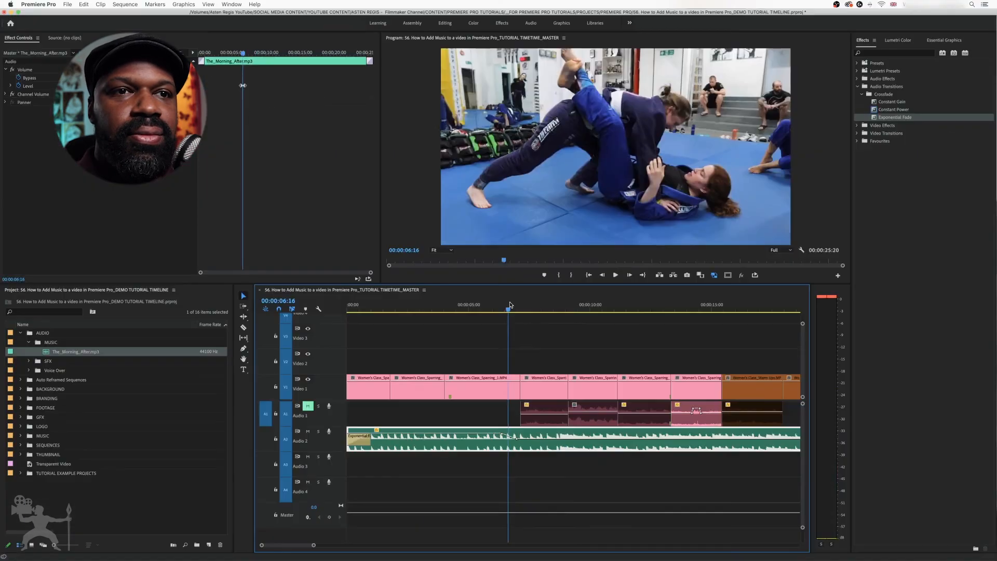
pyautogui.press('space')
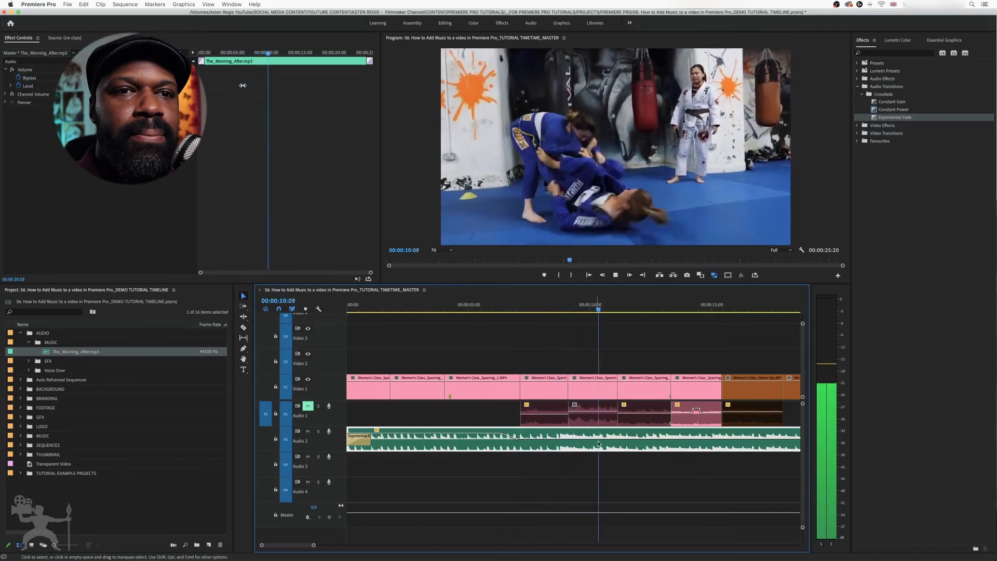
pyautogui.press('space')
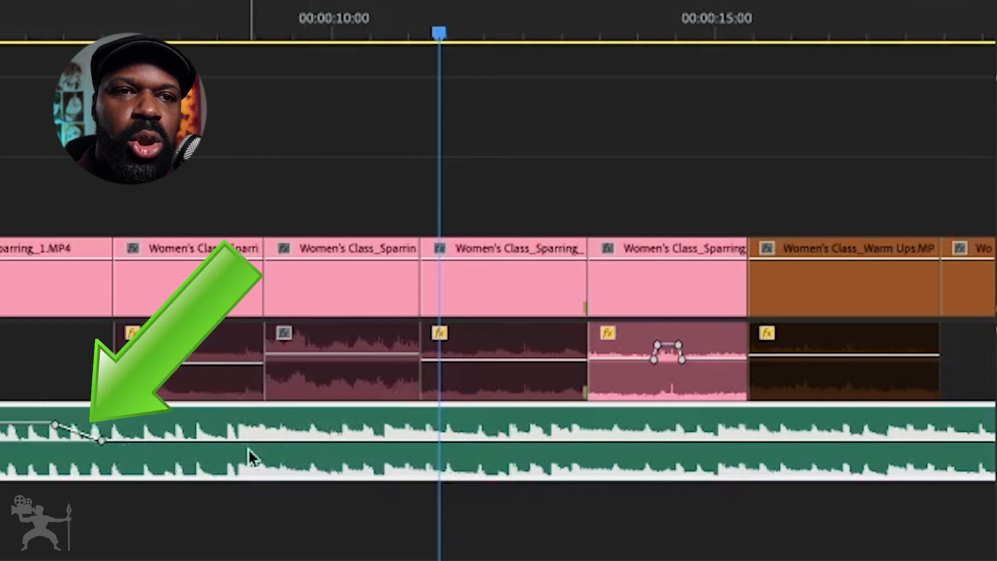
# - Fade the music back up with two volume keyframes from 00:00:11:10, raising the line after them, and play back from about 00:00:05:00
pyautogui.moveTo(435, 437)
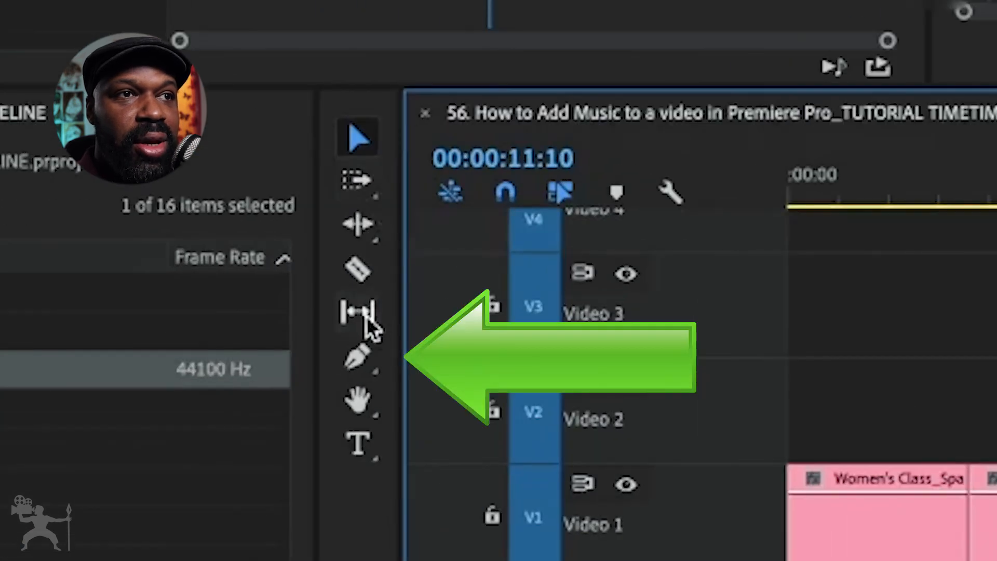
pyautogui.click(359, 358)
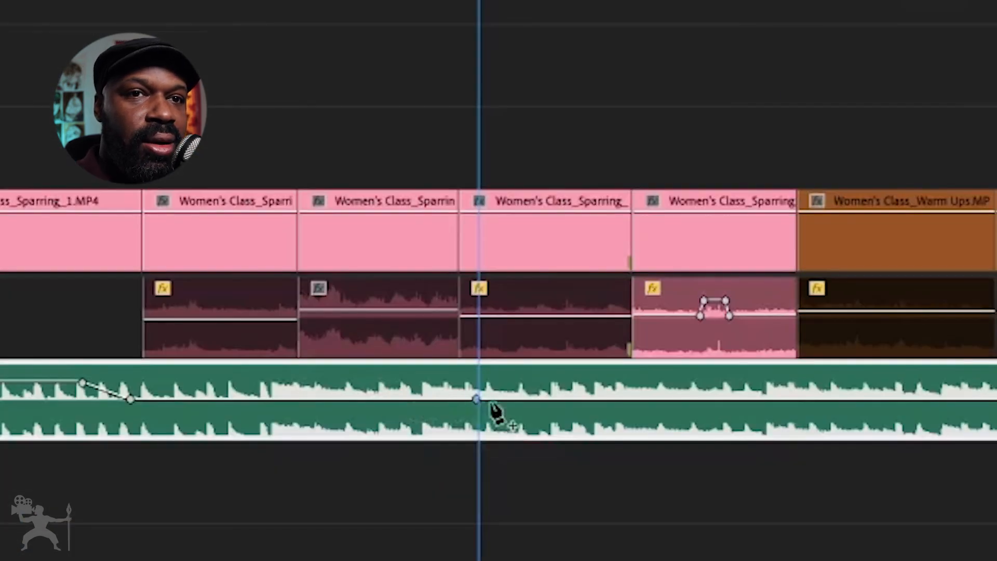
pyautogui.click(517, 398)
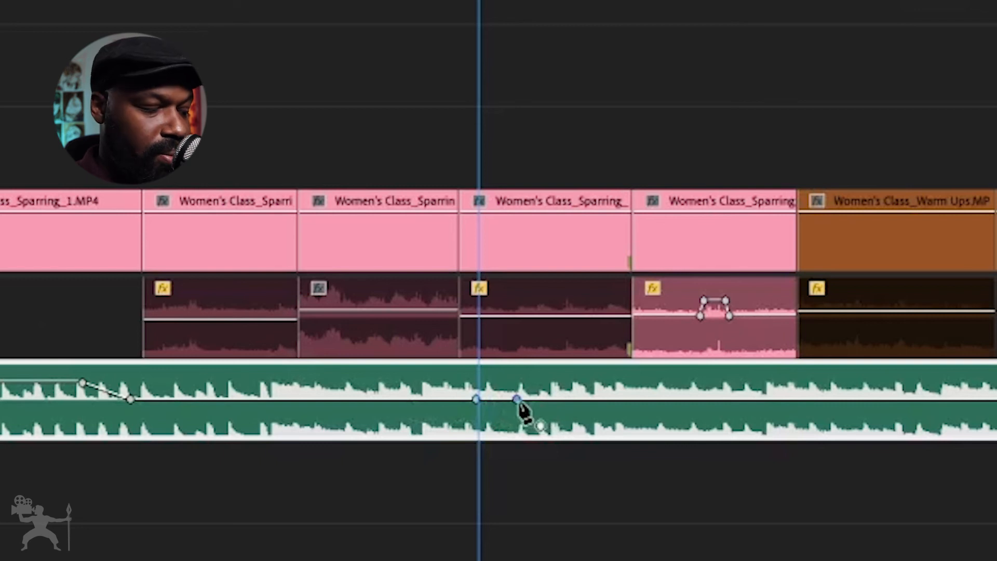
pyautogui.moveTo(633, 399); pyautogui.dragTo(634, 387)
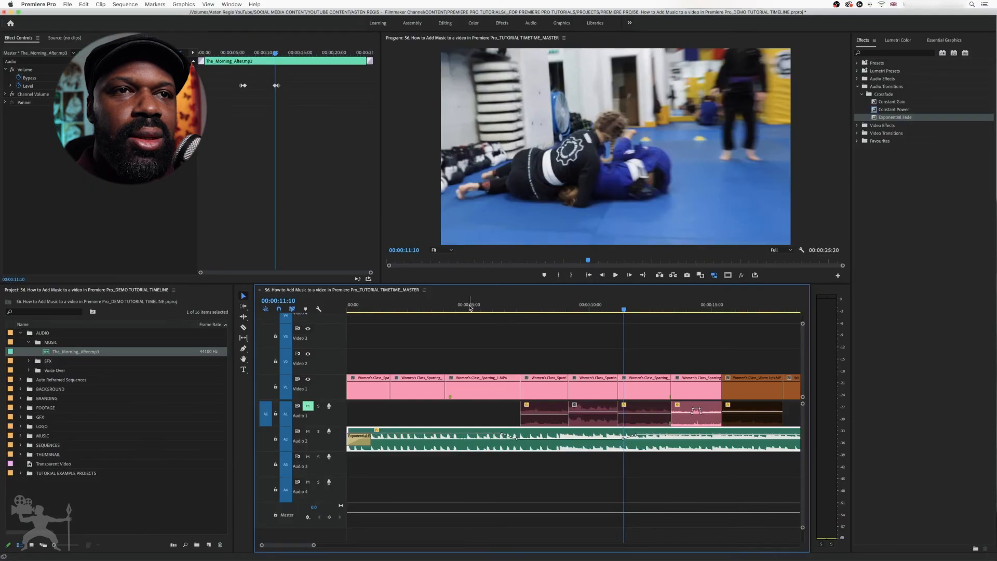
pyautogui.click(468, 306)
pyautogui.press('space')
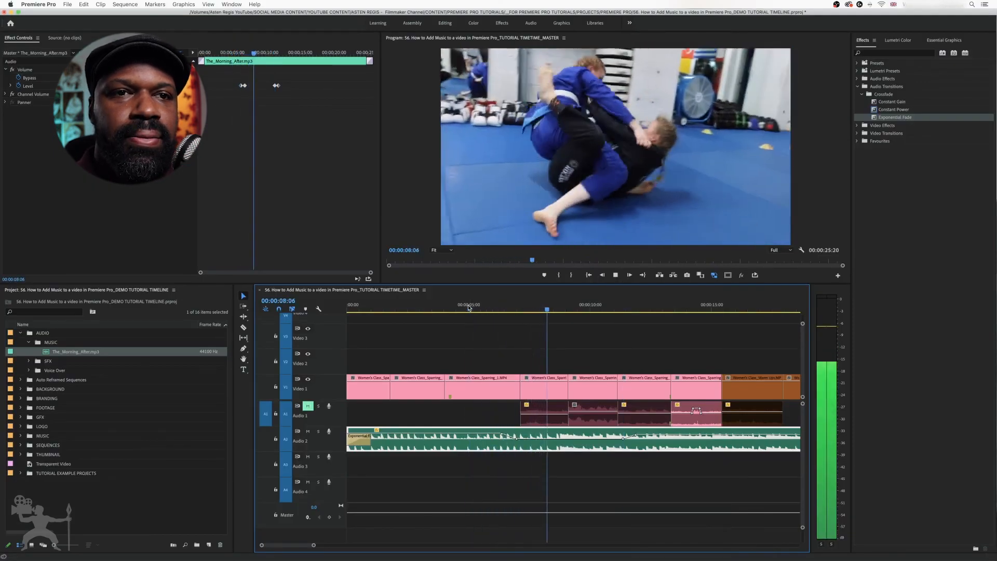
pyautogui.press('space')
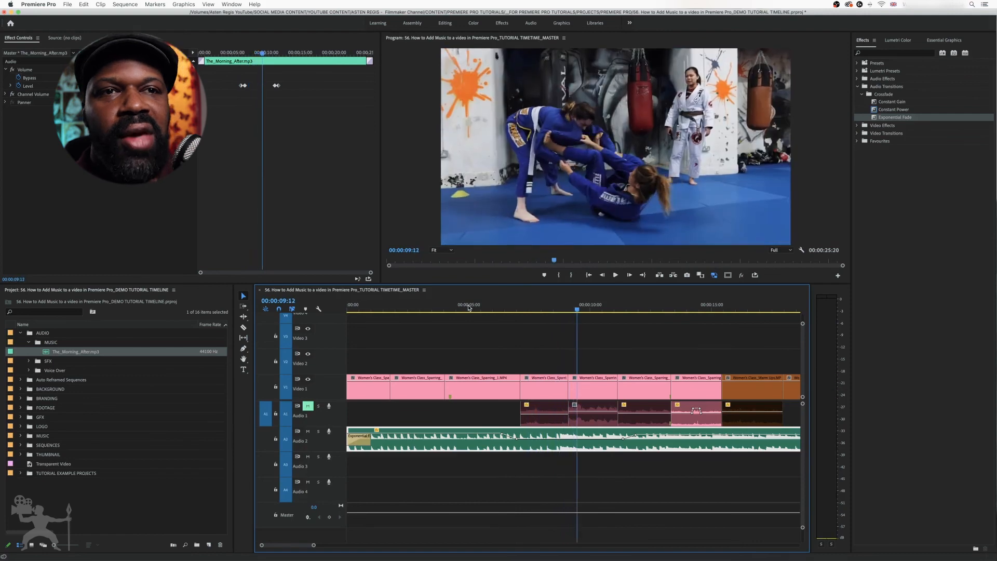